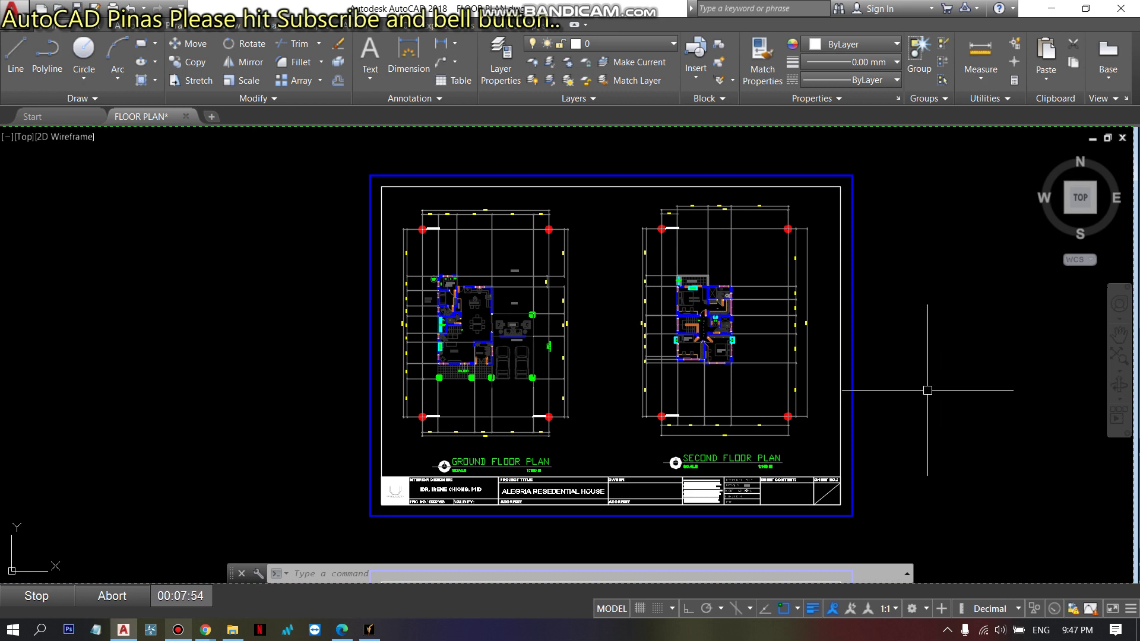
- Nudge the drawing view and cancel the stray selection windows
middle_drag(927, 392, 896, 393)
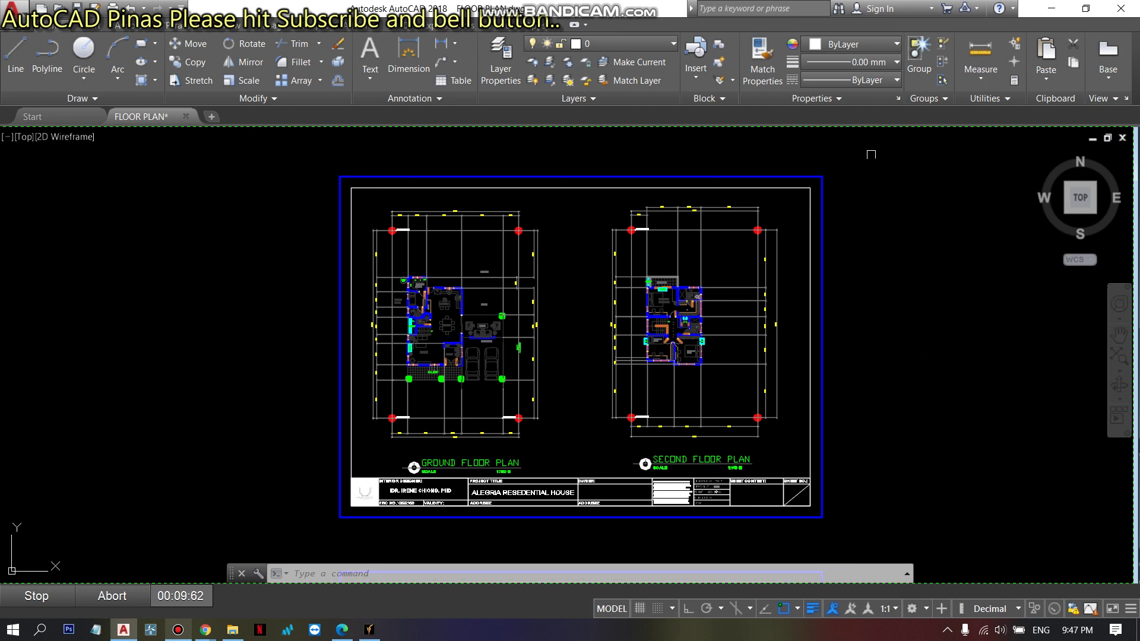
click(904, 155)
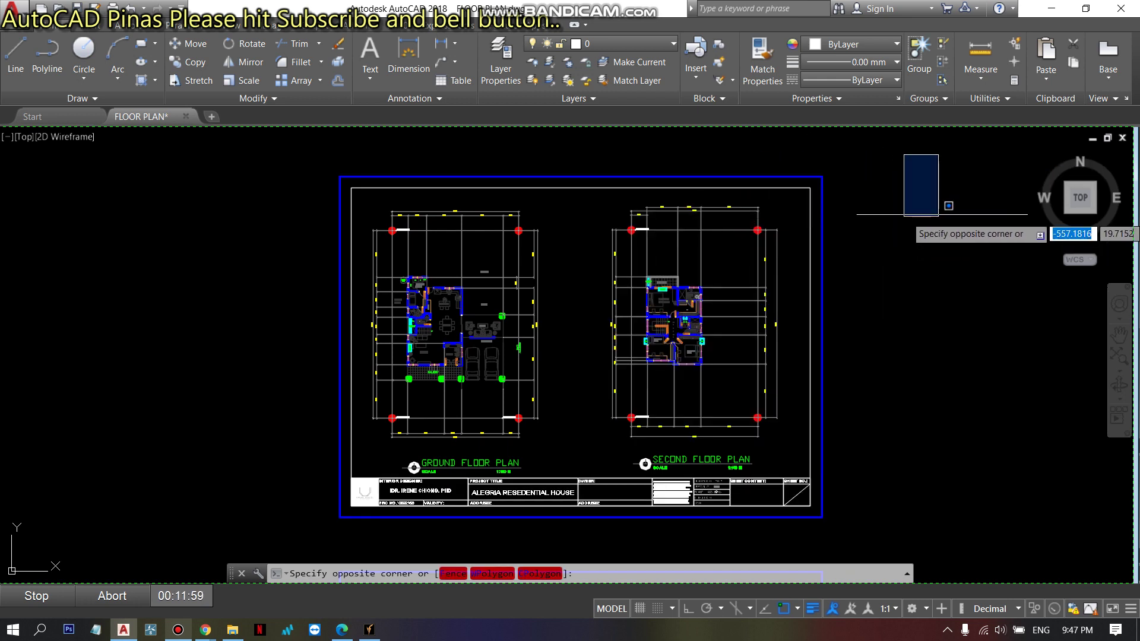
key(Escape)
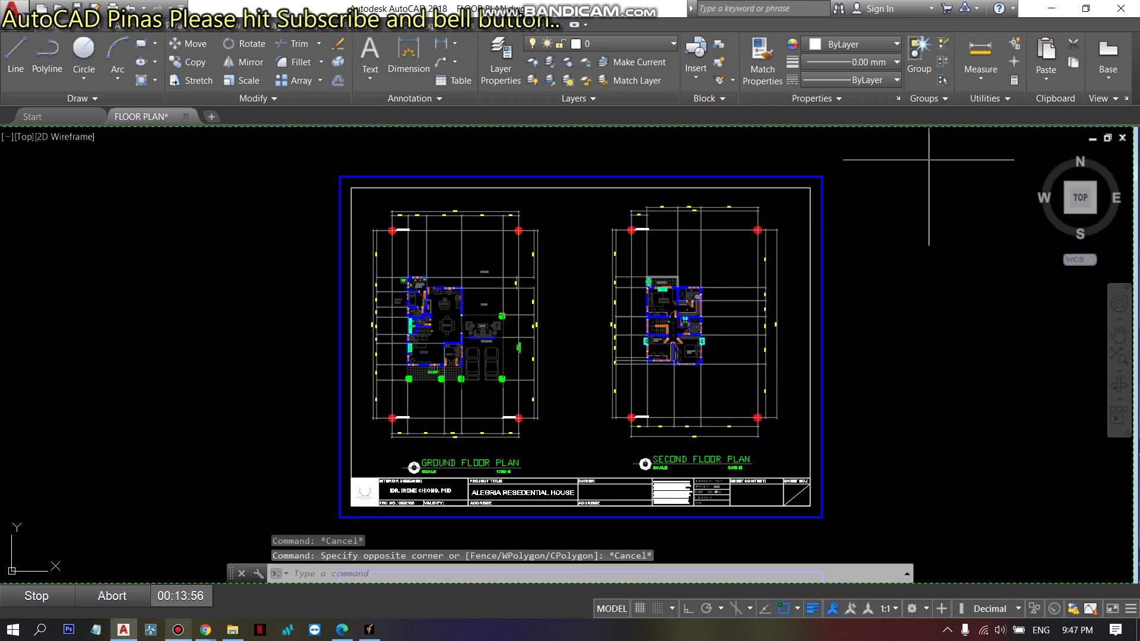
click(929, 160)
key(Escape)
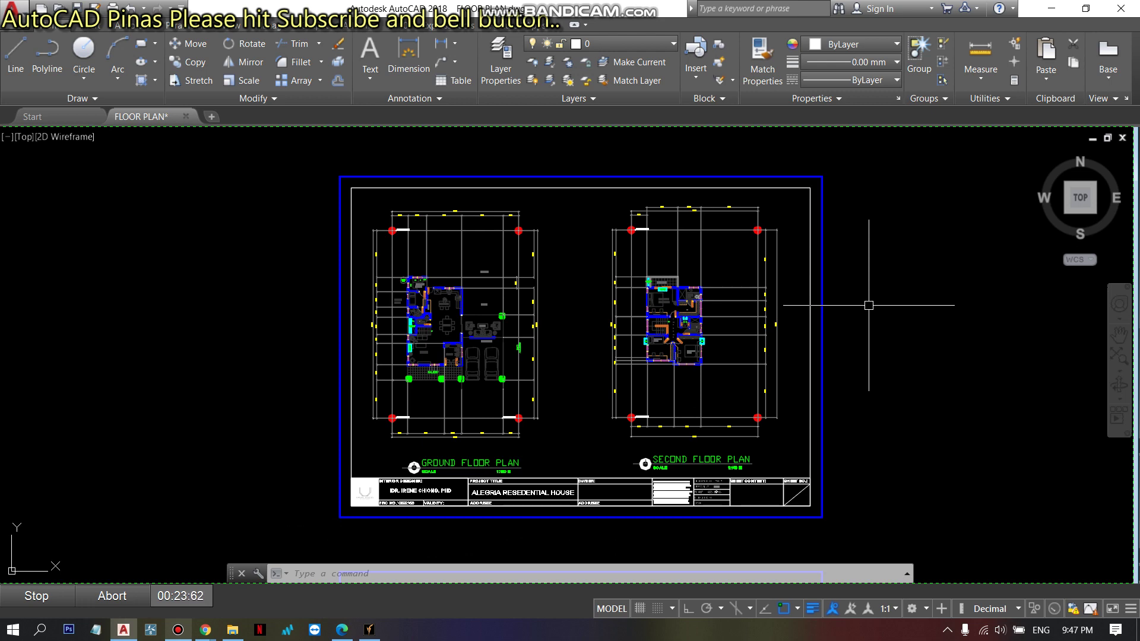
- Set up a plot with the DWG To PDF.pc3 printer and ISO A3 (420 x 297 mm) paper
key(ctrl+p)
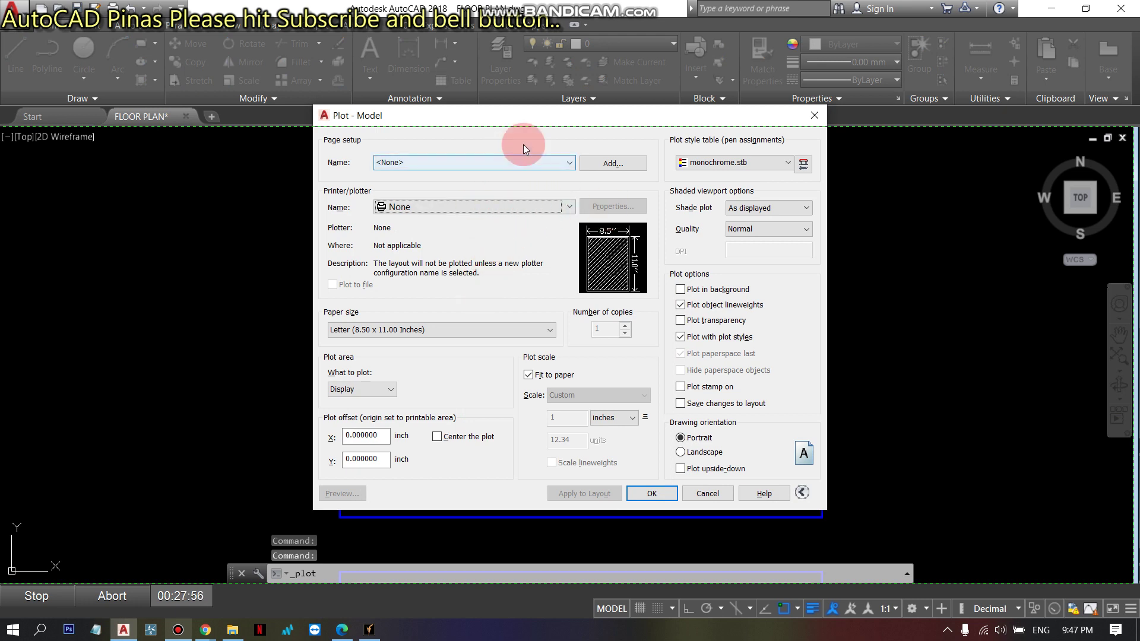
drag(565, 116, 621, 133)
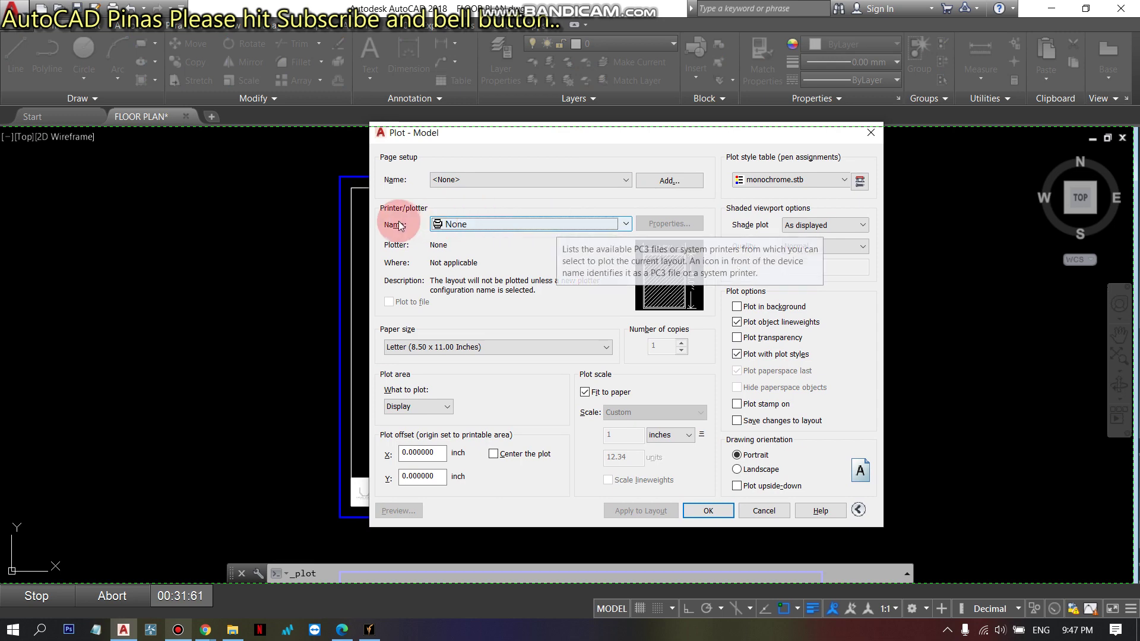
click(489, 224)
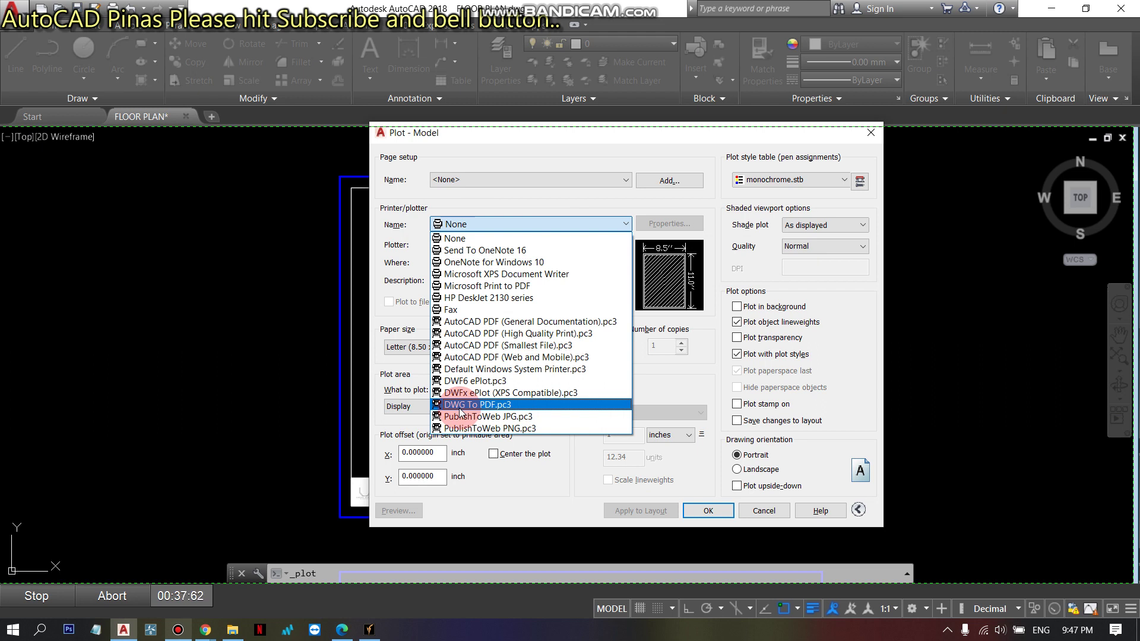
click(461, 410)
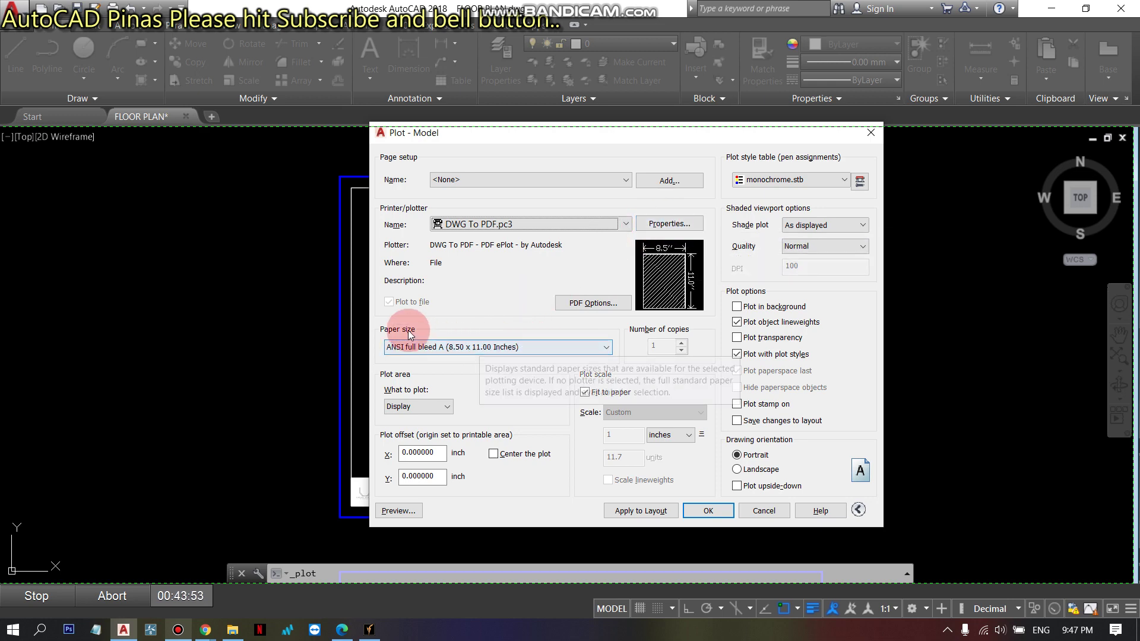
click(576, 347)
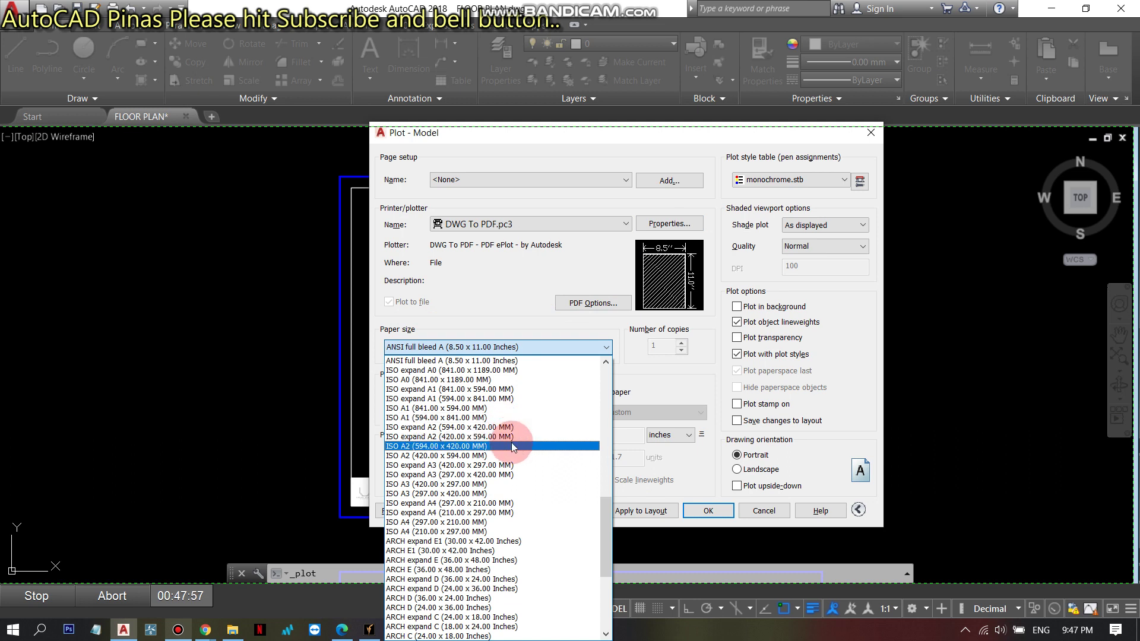
click(418, 485)
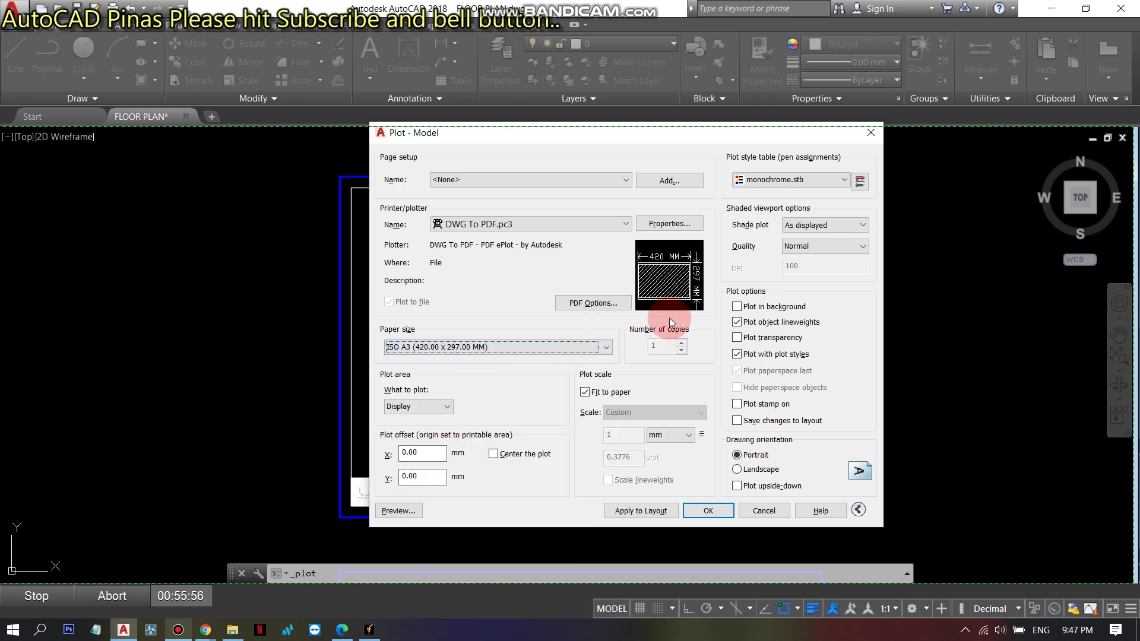
- Plot landscape and centred, with a Window from the frame's bottom-left to top-right corner
click(737, 470)
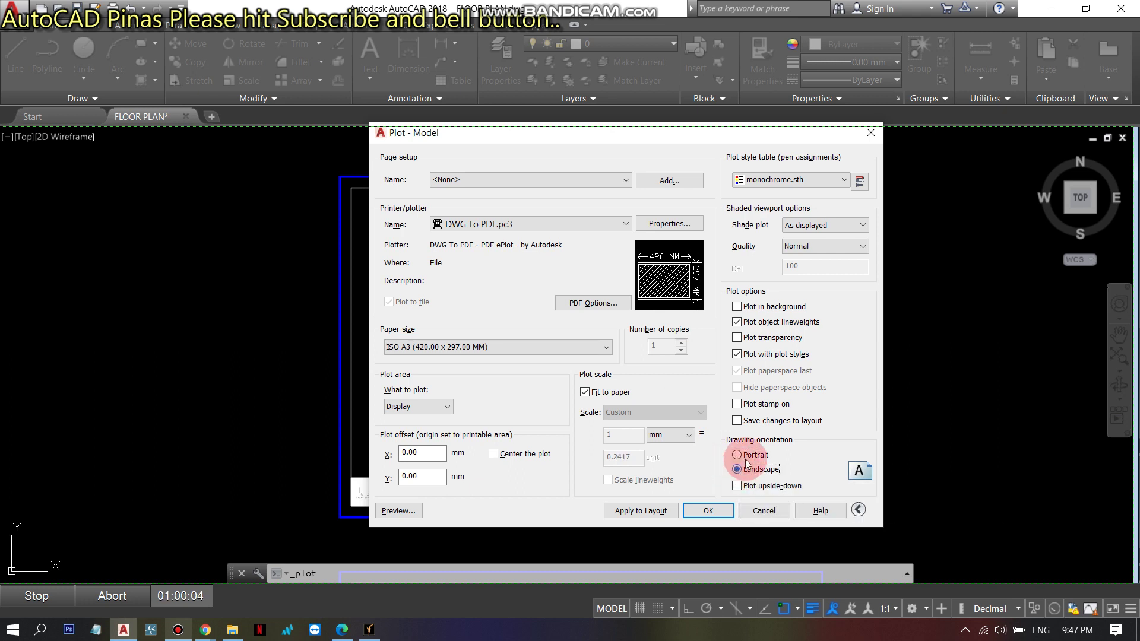
click(493, 455)
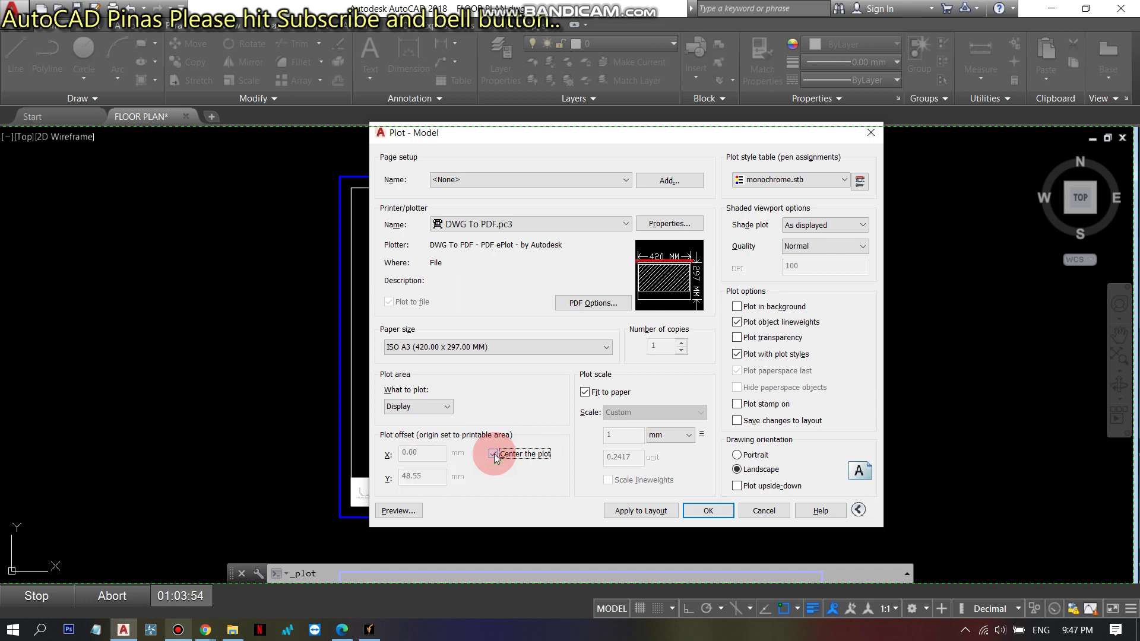
click(432, 415)
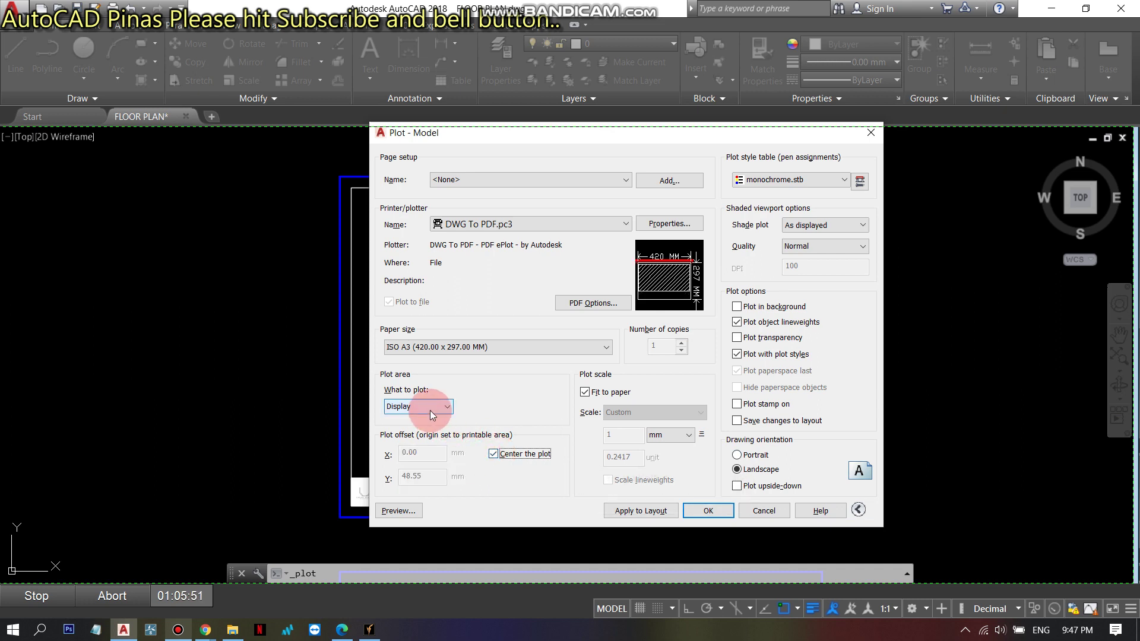
click(431, 416)
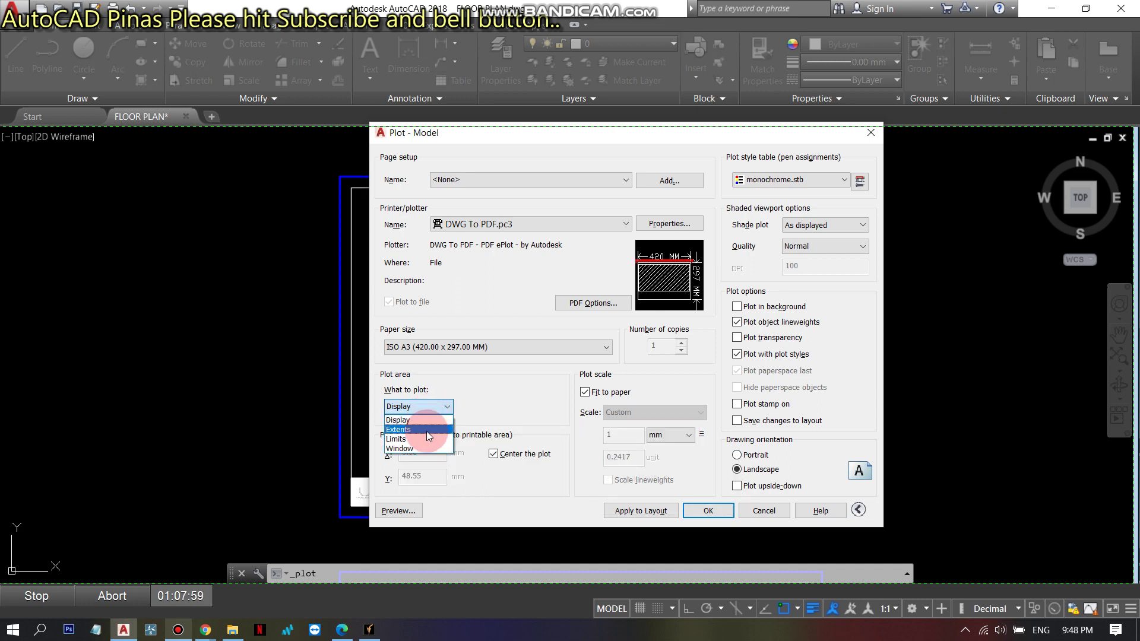
click(422, 449)
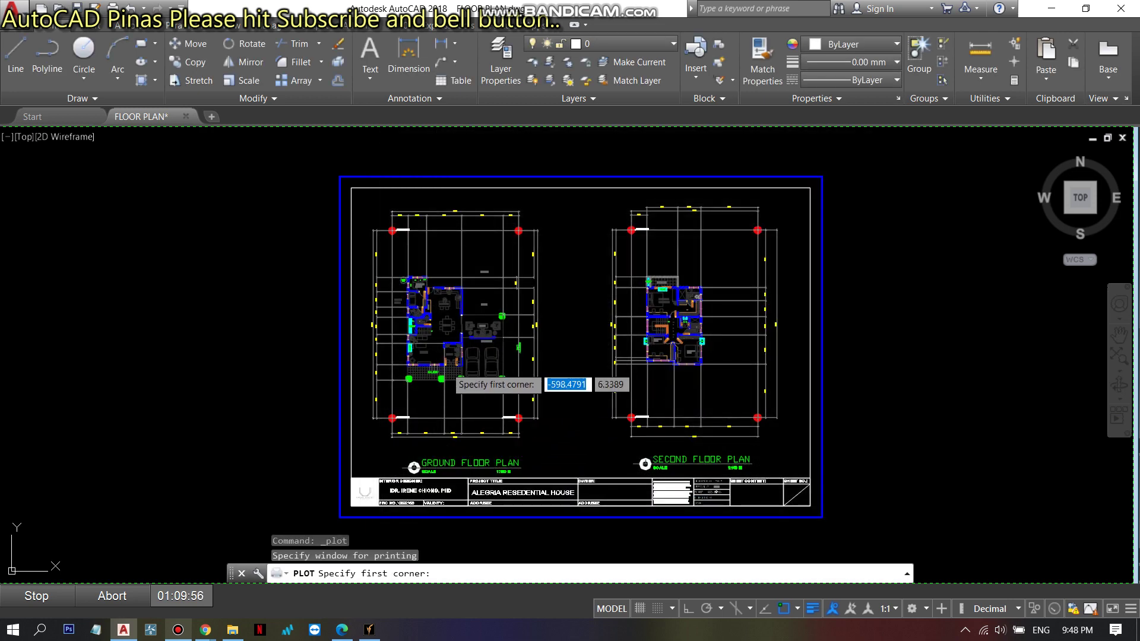
click(339, 517)
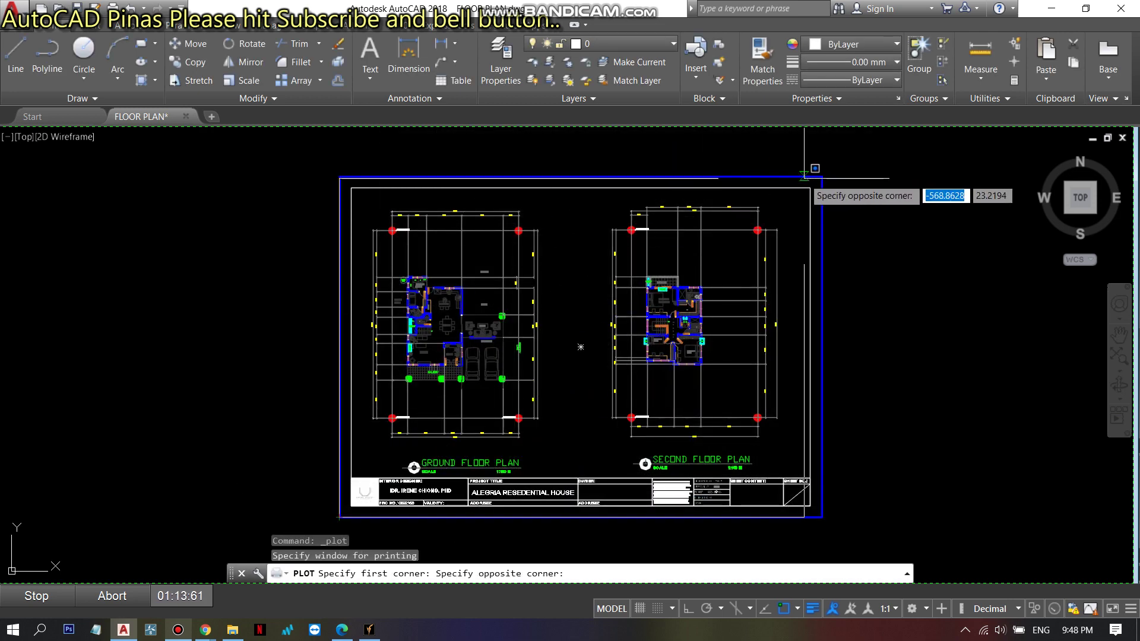
click(822, 177)
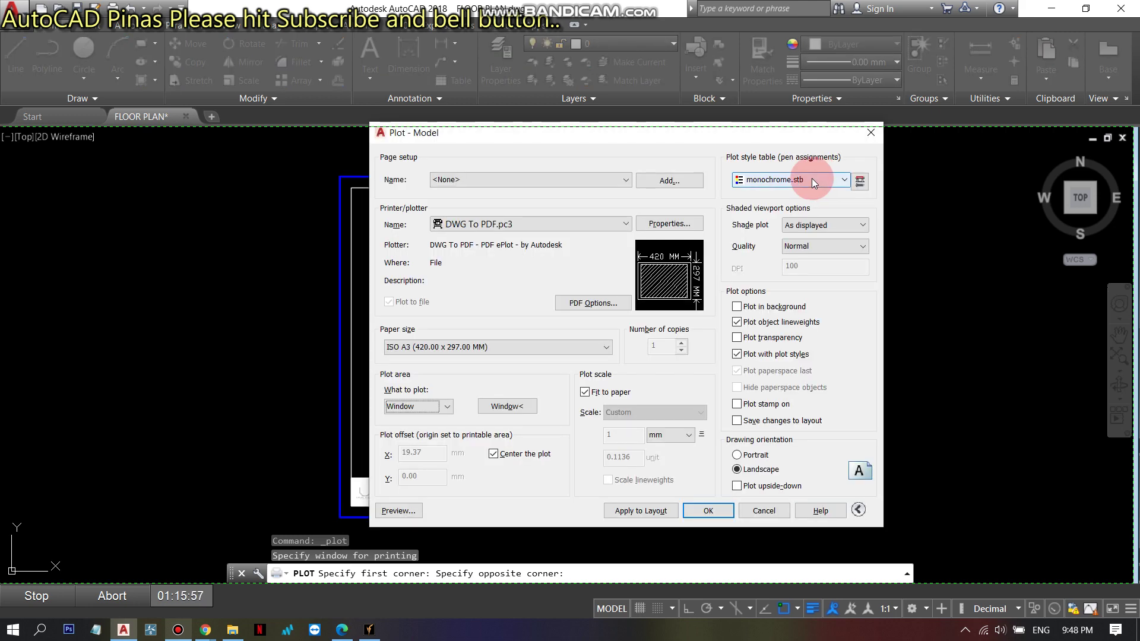
click(395, 513)
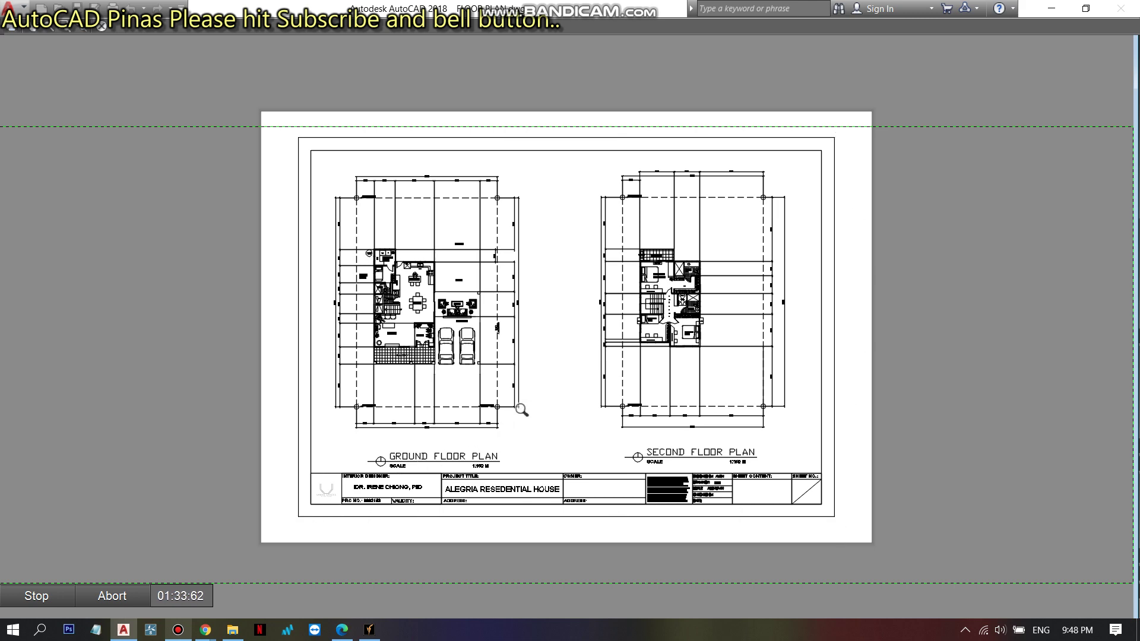
key(Escape)
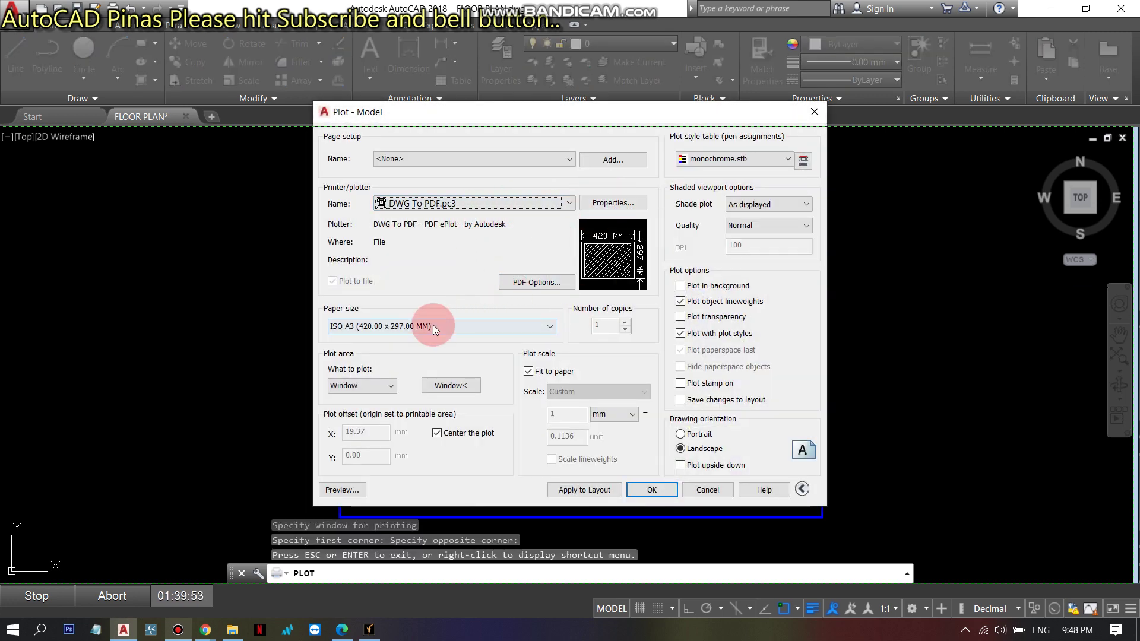
- Switch the paper size from ISO A3 to the plain A3 size
click(526, 325)
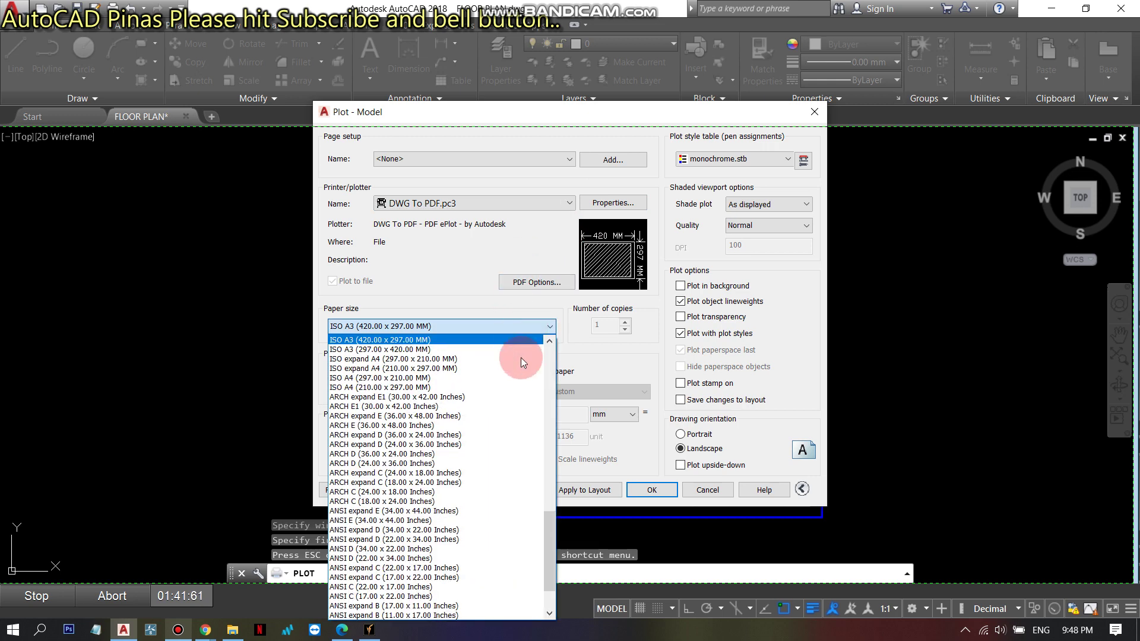
drag(549, 531, 553, 351)
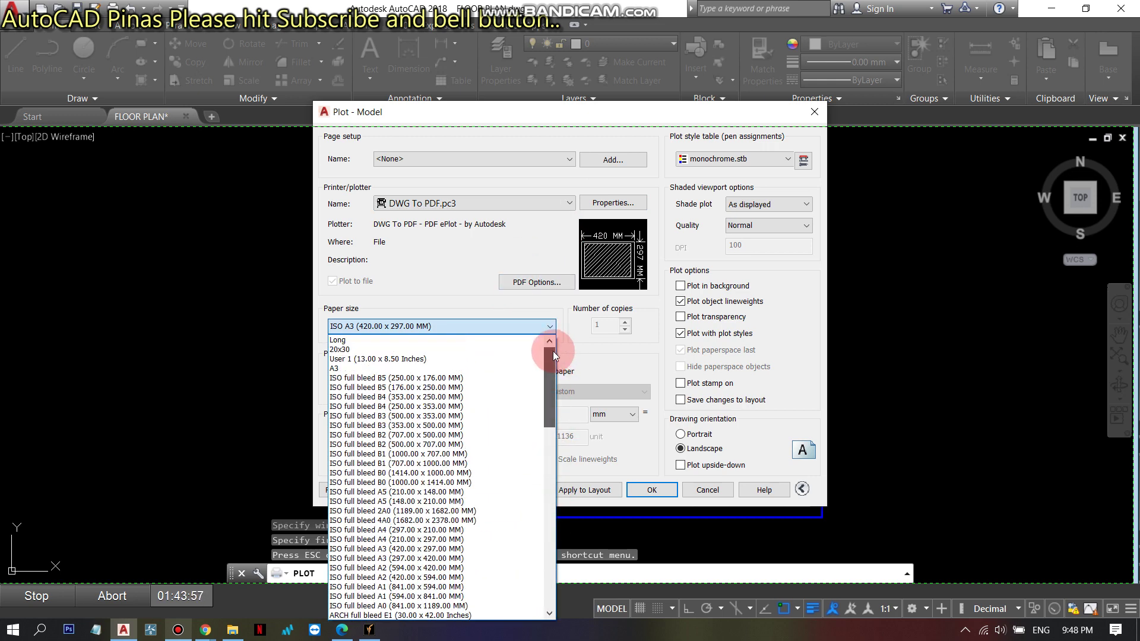
click(443, 369)
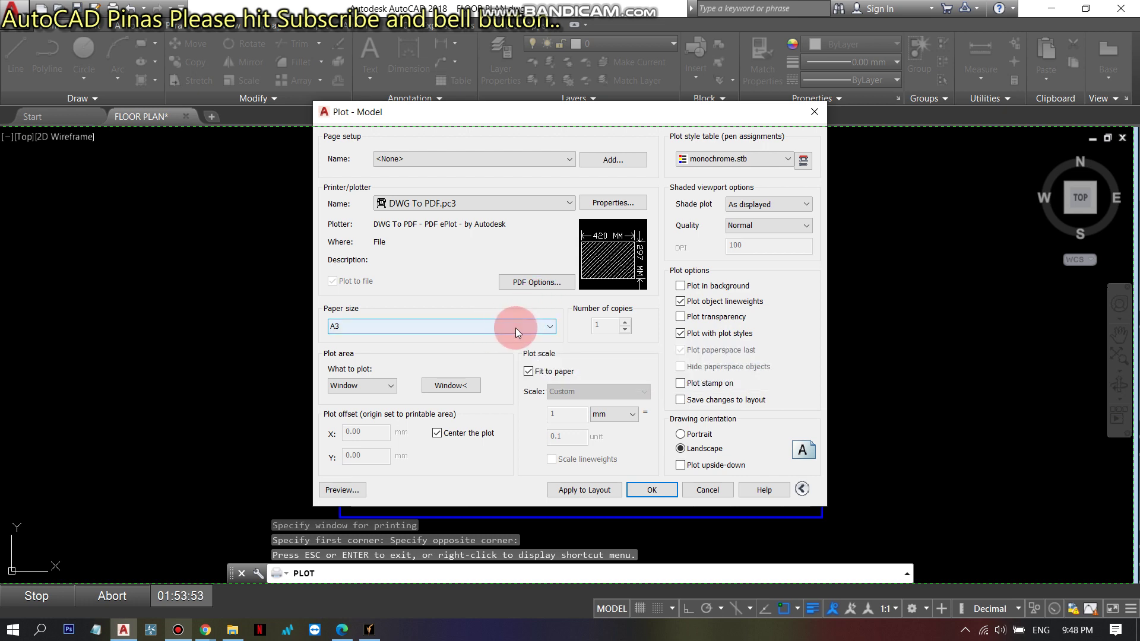
- Edit the DWG To PDF custom A3 paper to 420 x 297 mm with zero margins on all sides
click(609, 204)
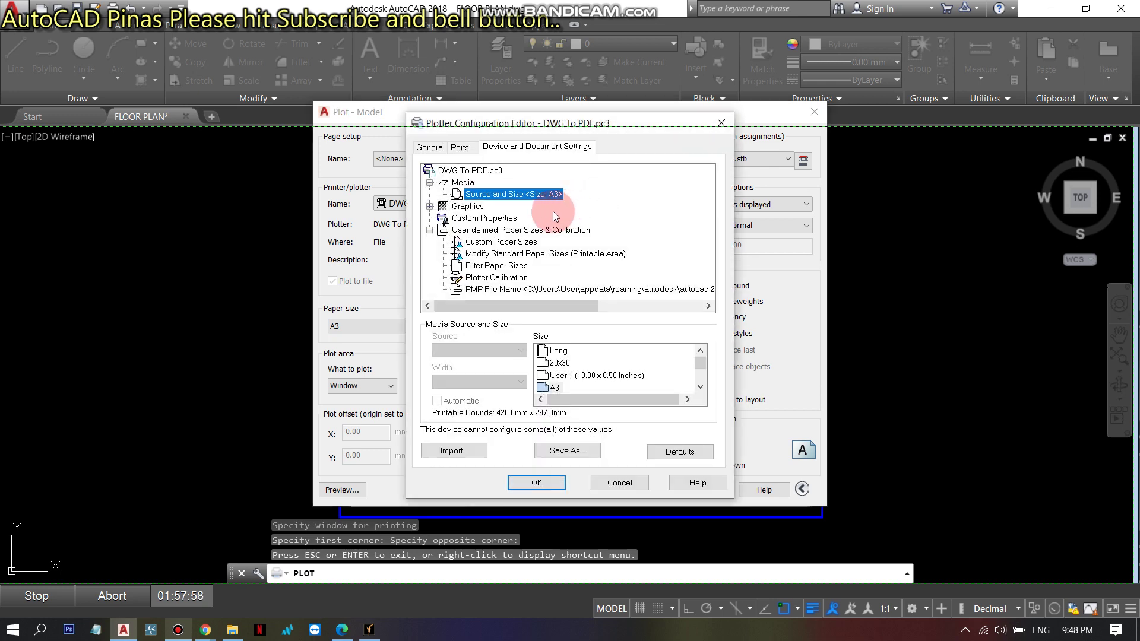
click(491, 243)
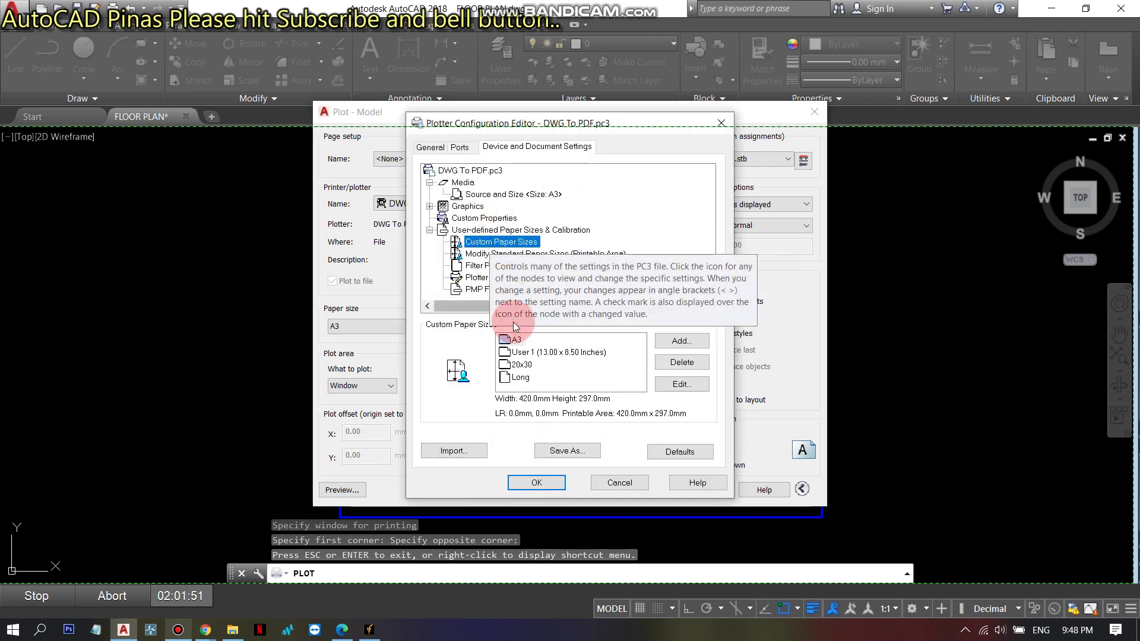
click(519, 341)
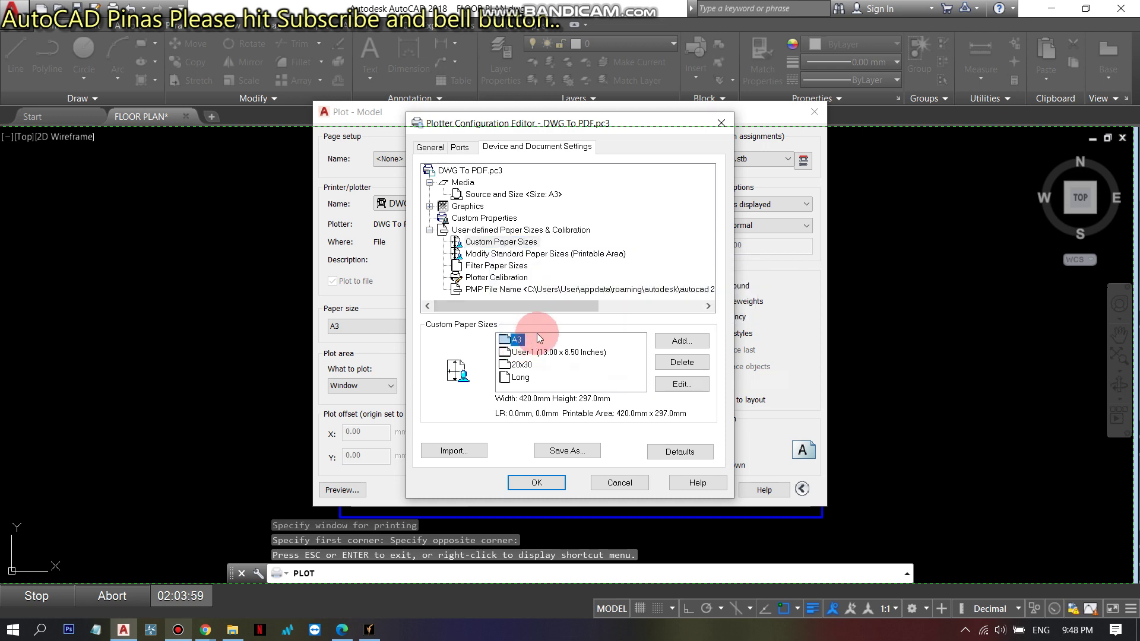
click(668, 385)
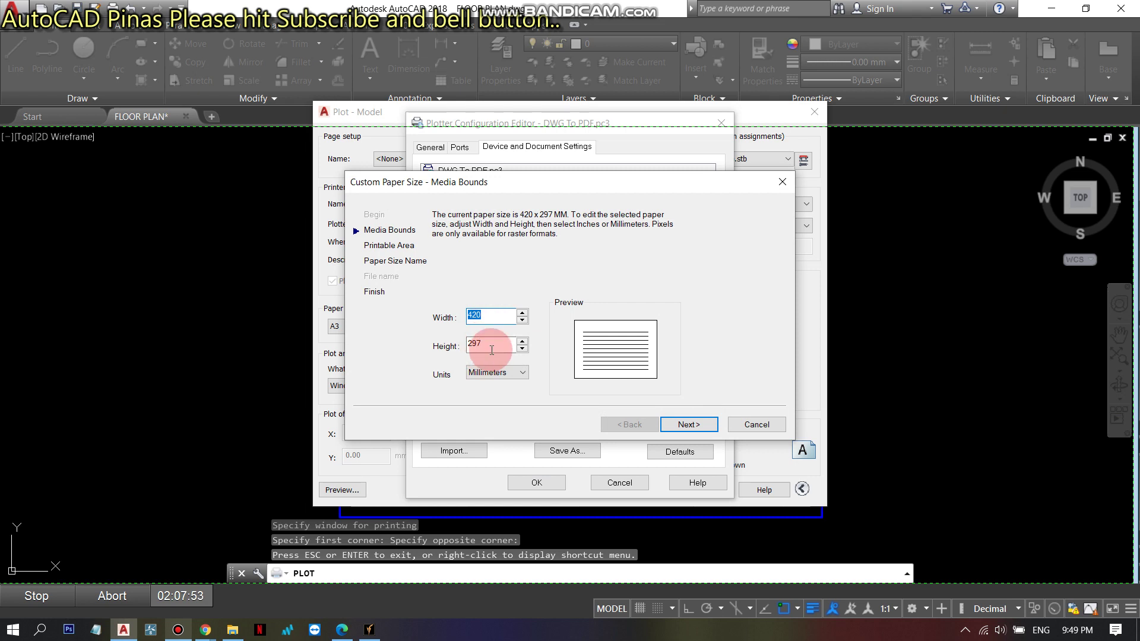
click(683, 425)
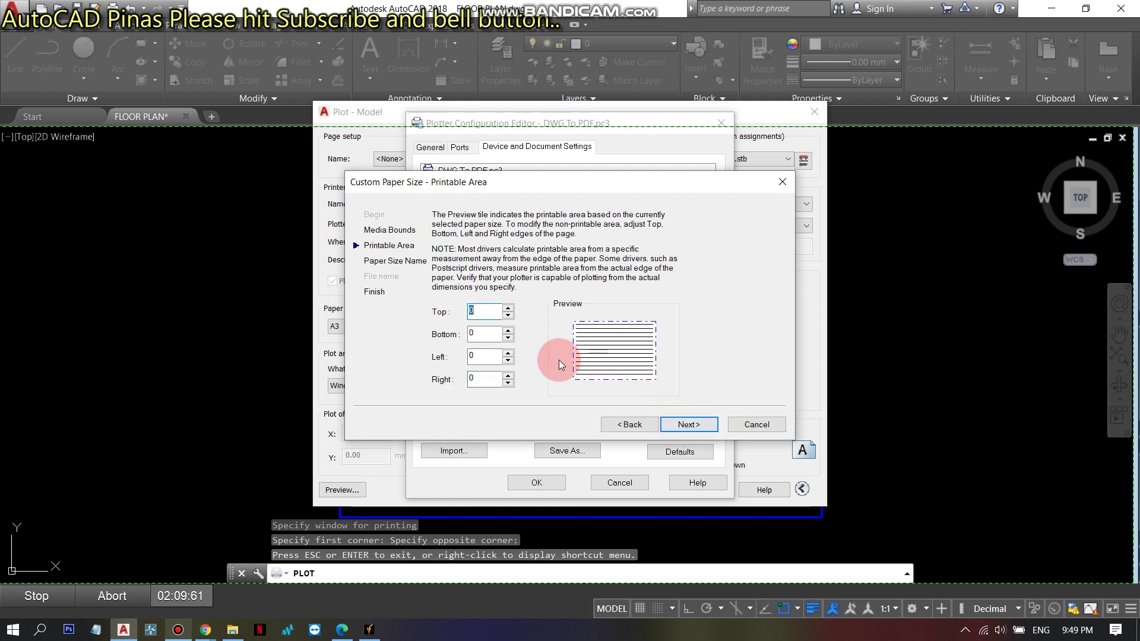
double_click(483, 310)
click(479, 332)
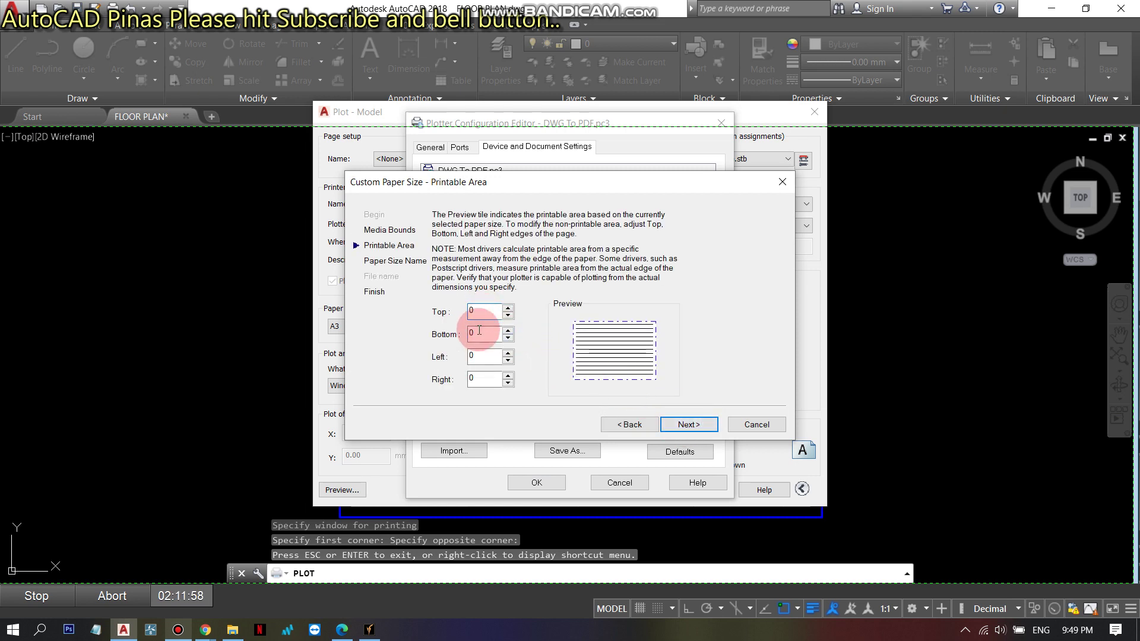
click(482, 379)
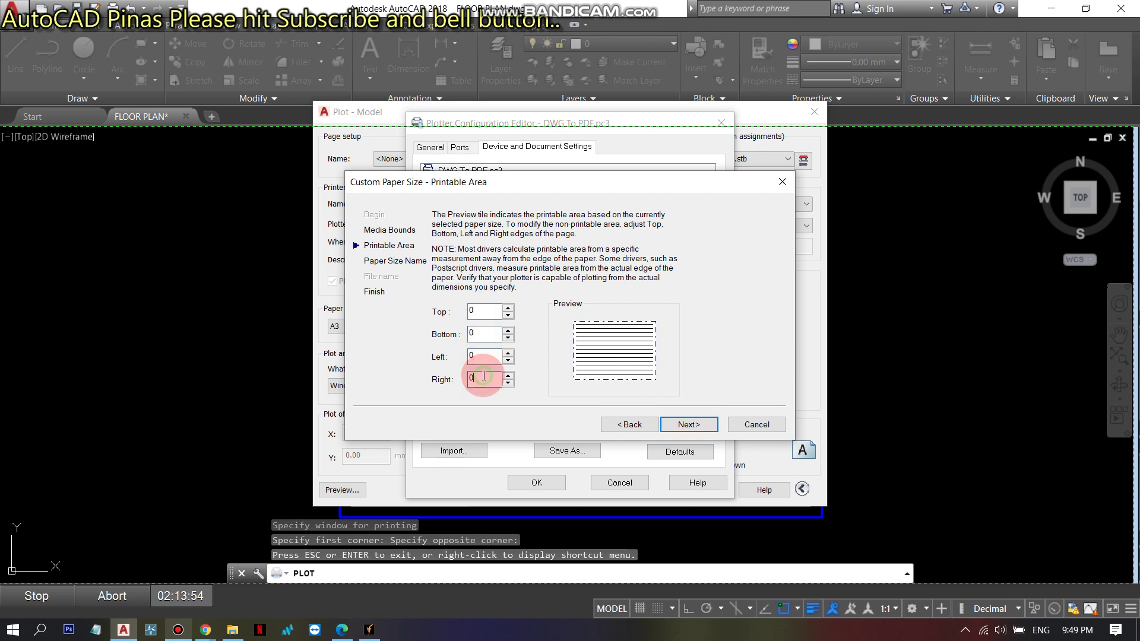
click(683, 427)
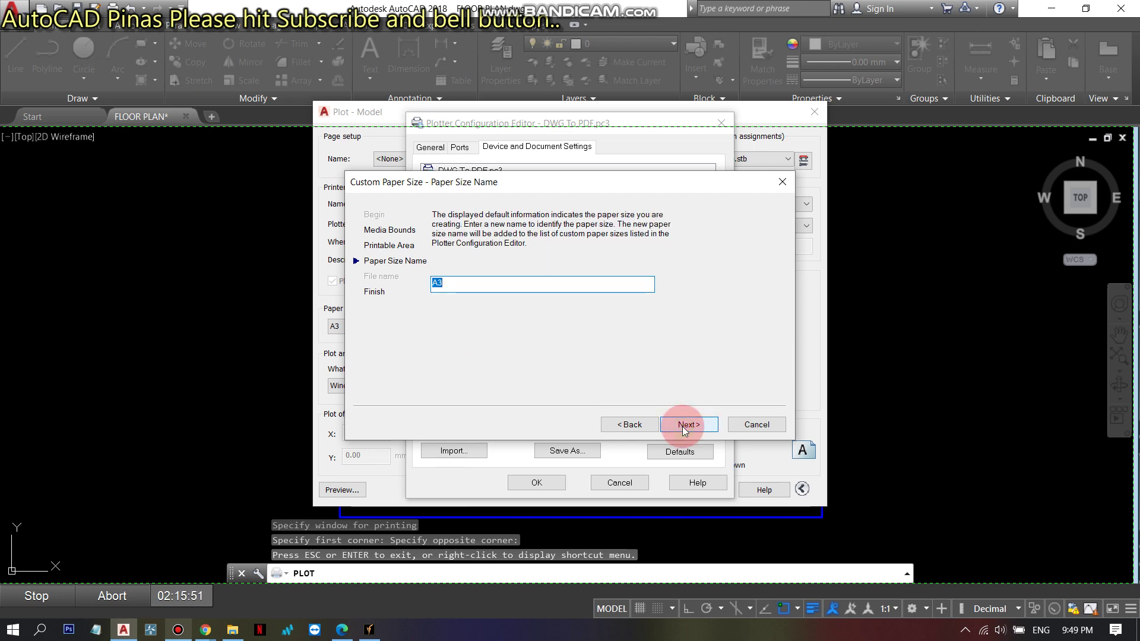
click(683, 427)
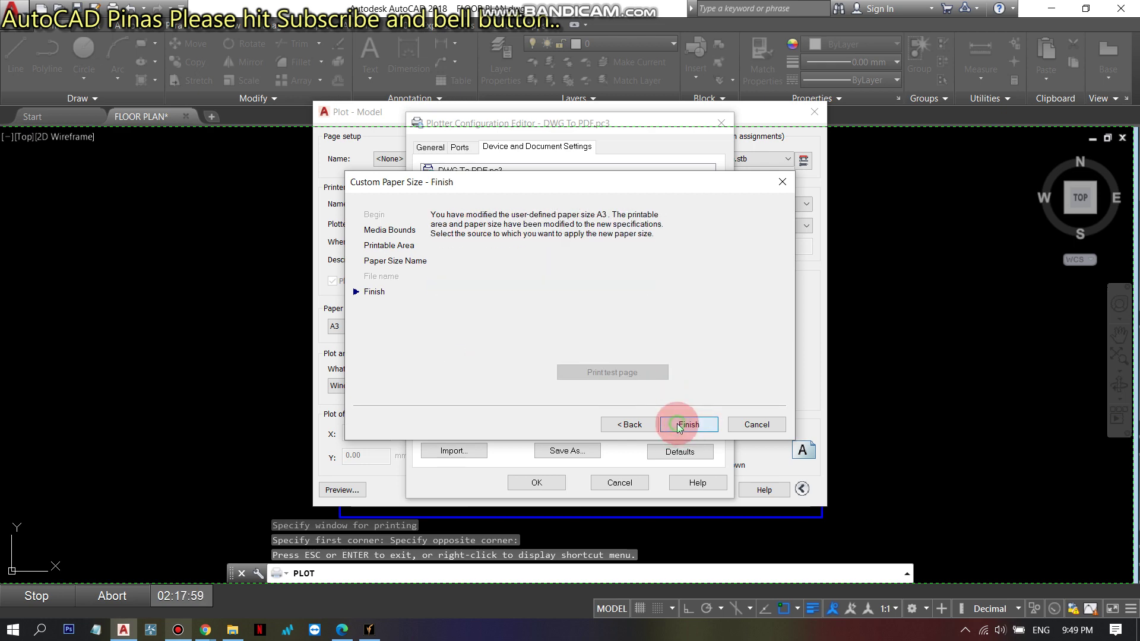
click(680, 427)
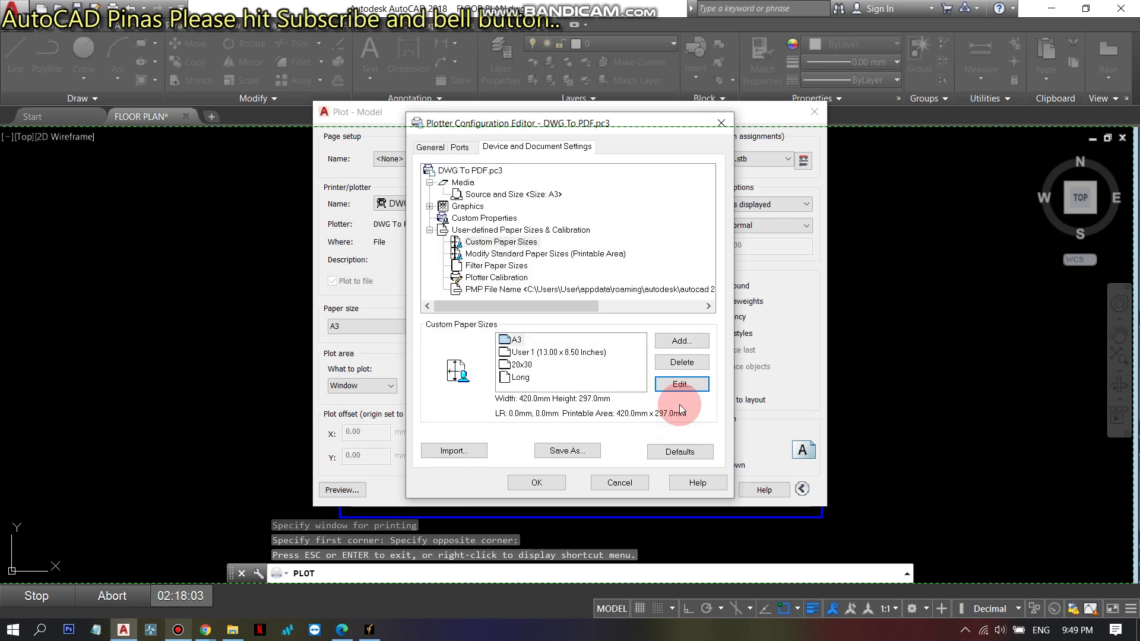
click(531, 481)
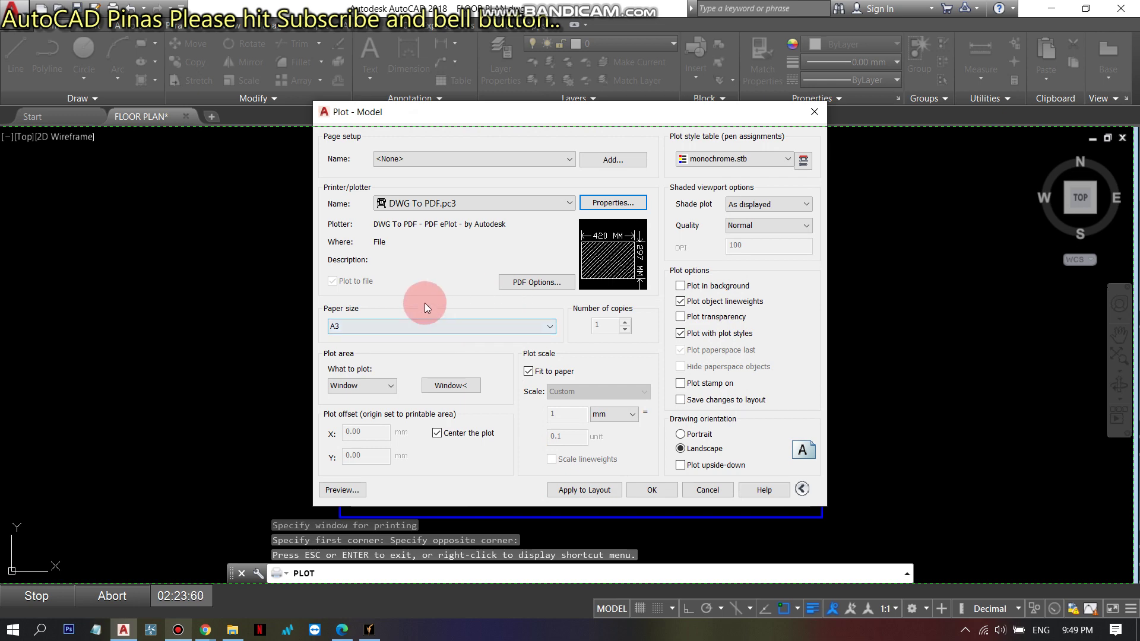
- Keep A3 paper, re-pick the plot window around the sheet frame, and preview the result
click(487, 326)
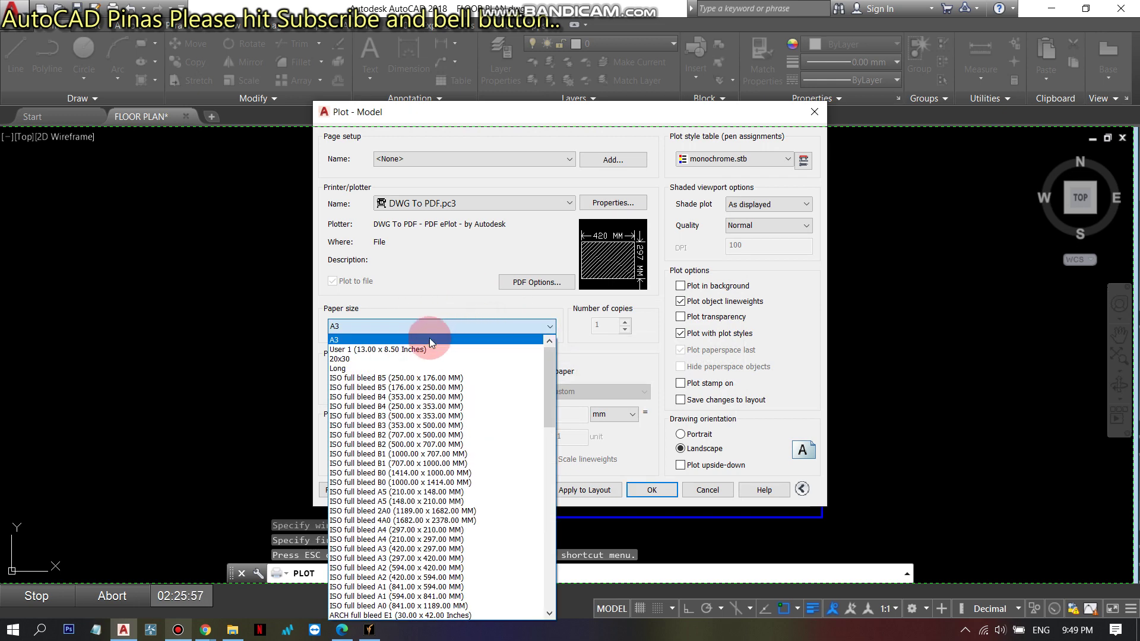
click(380, 341)
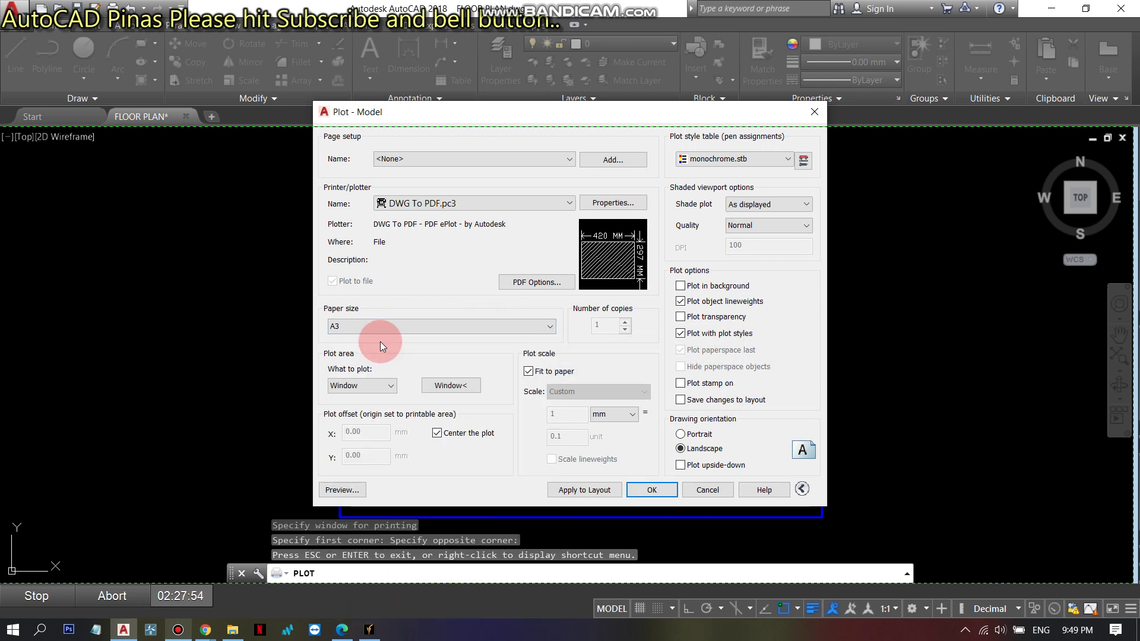
click(443, 386)
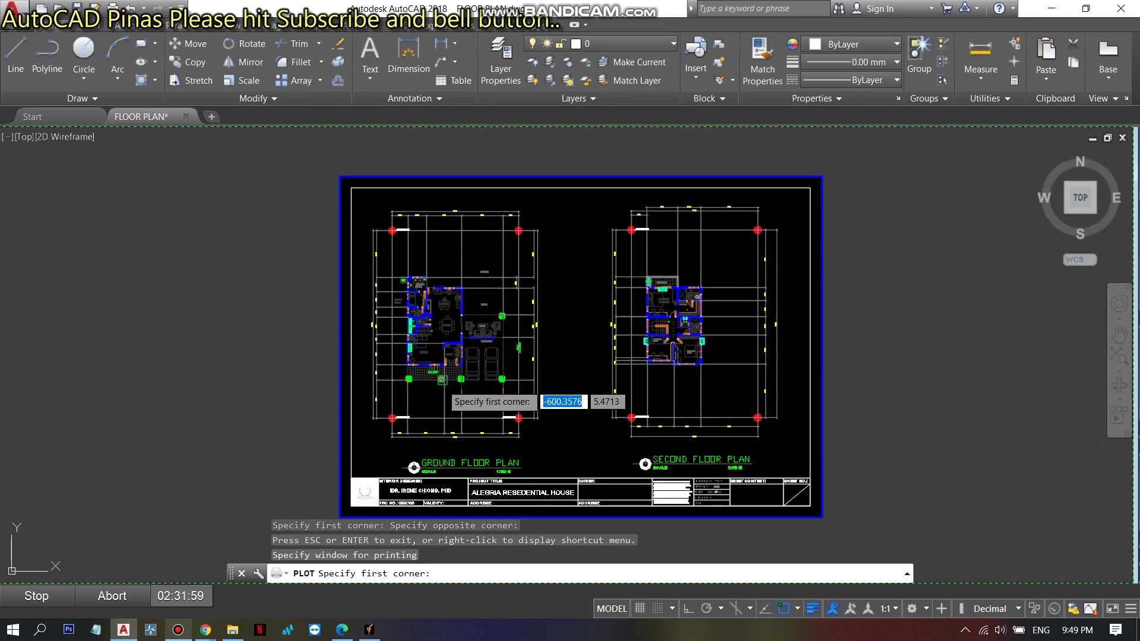
click(340, 516)
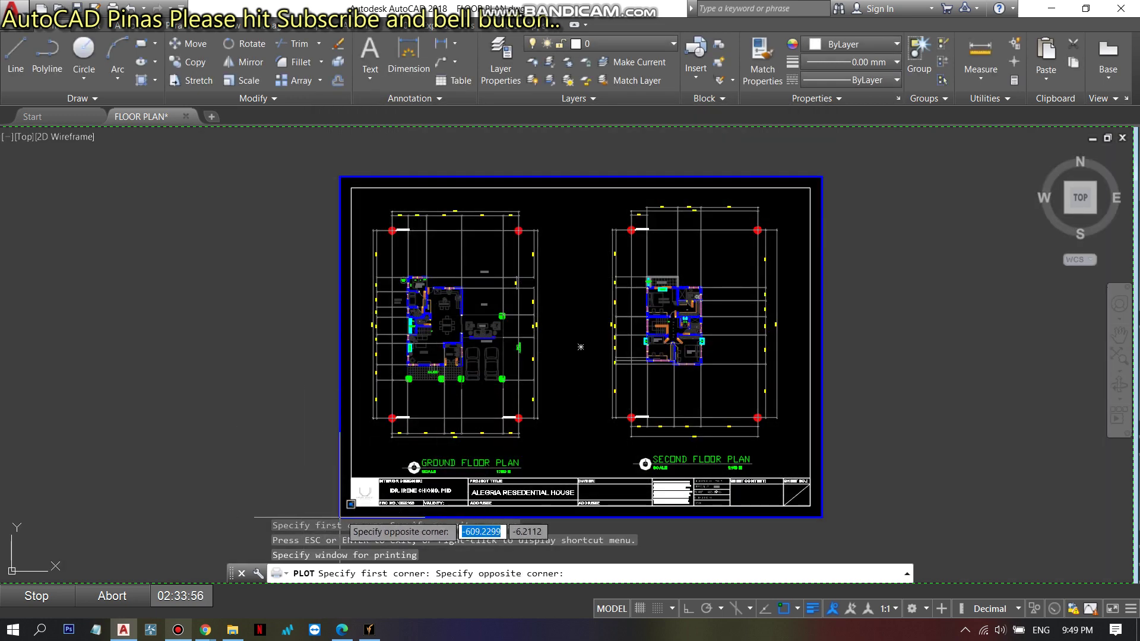
click(821, 177)
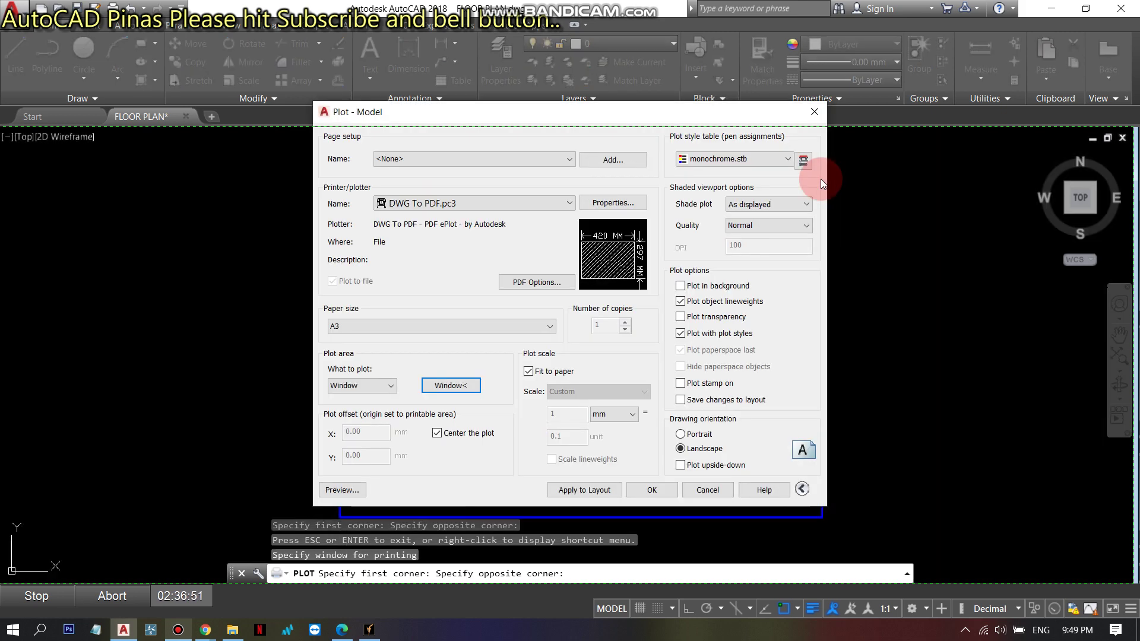
click(352, 489)
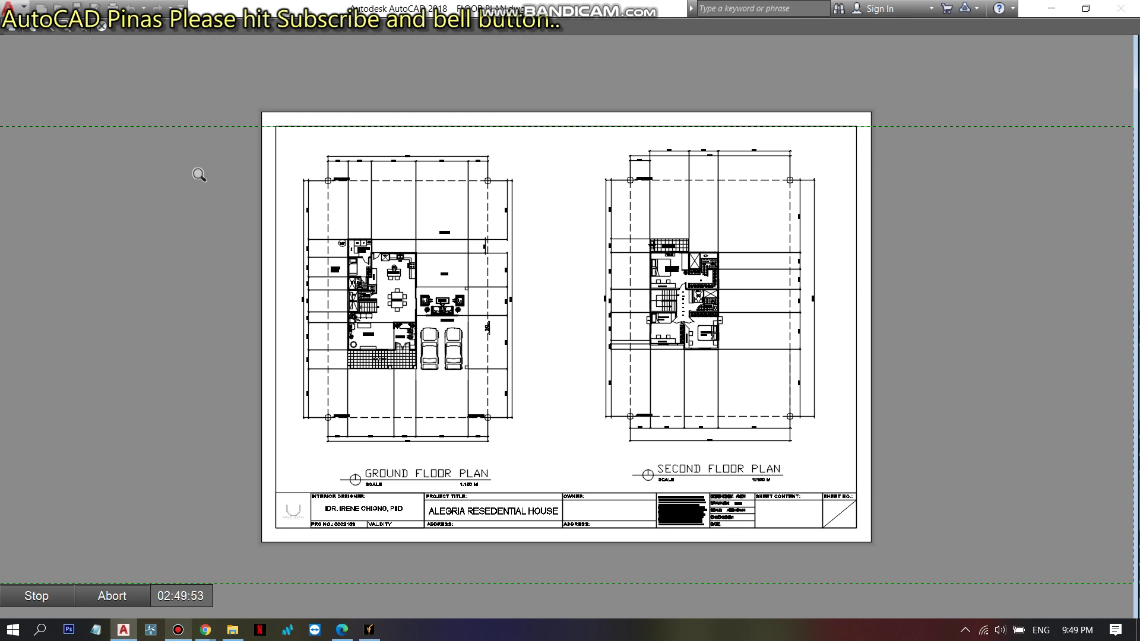
key(Escape)
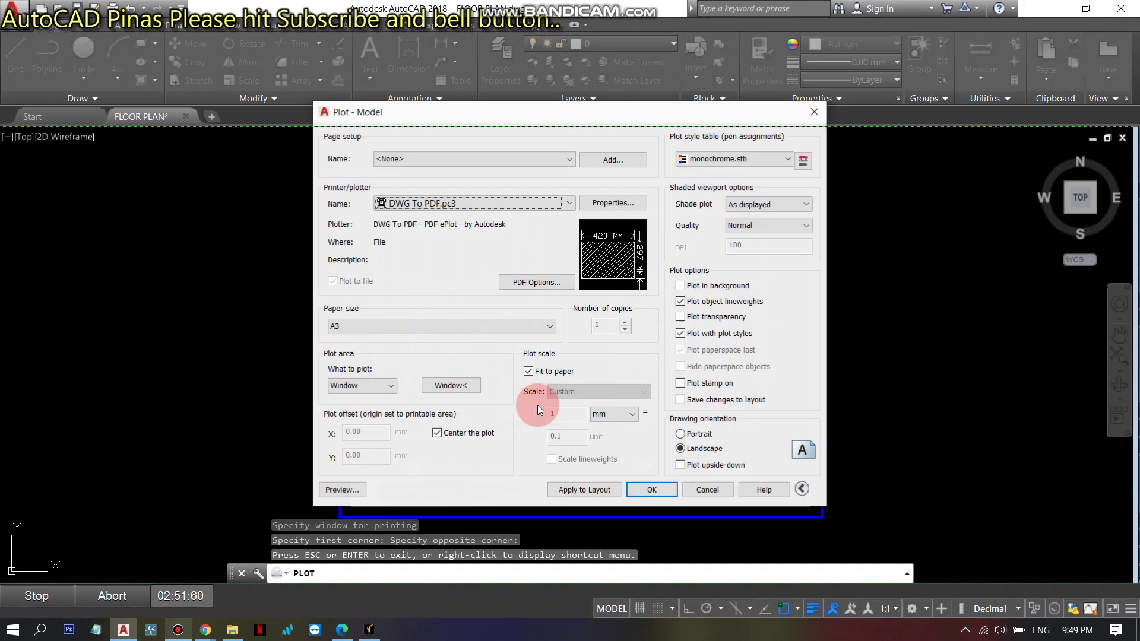
- Plot the sheet to FLOOR PLAN-Model.pdf saved on the Desktop
click(648, 491)
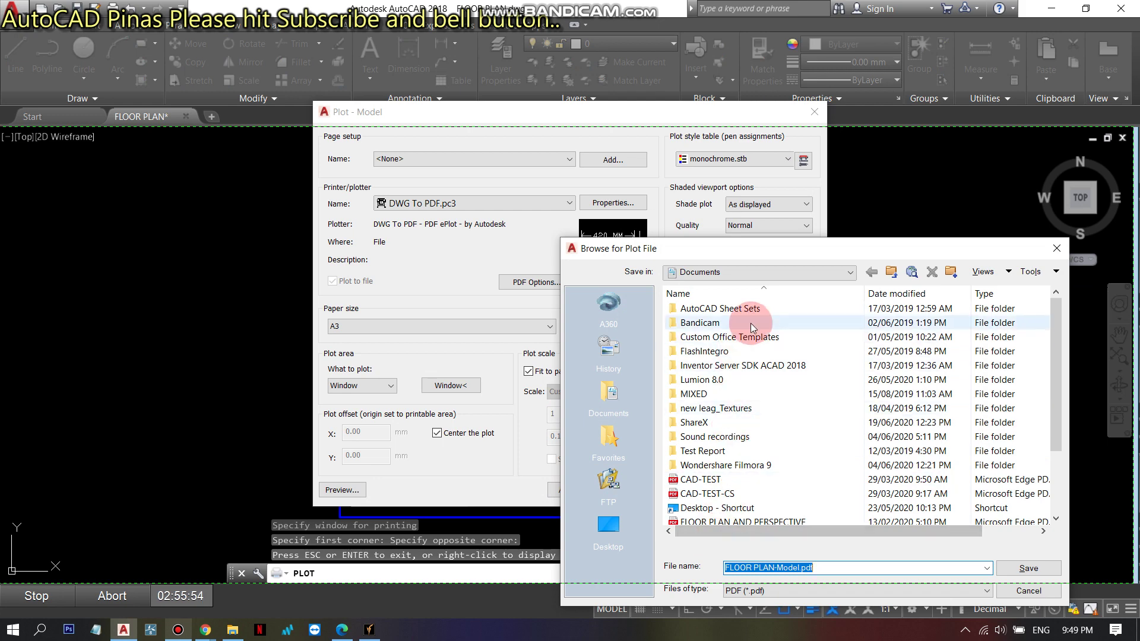
click(801, 273)
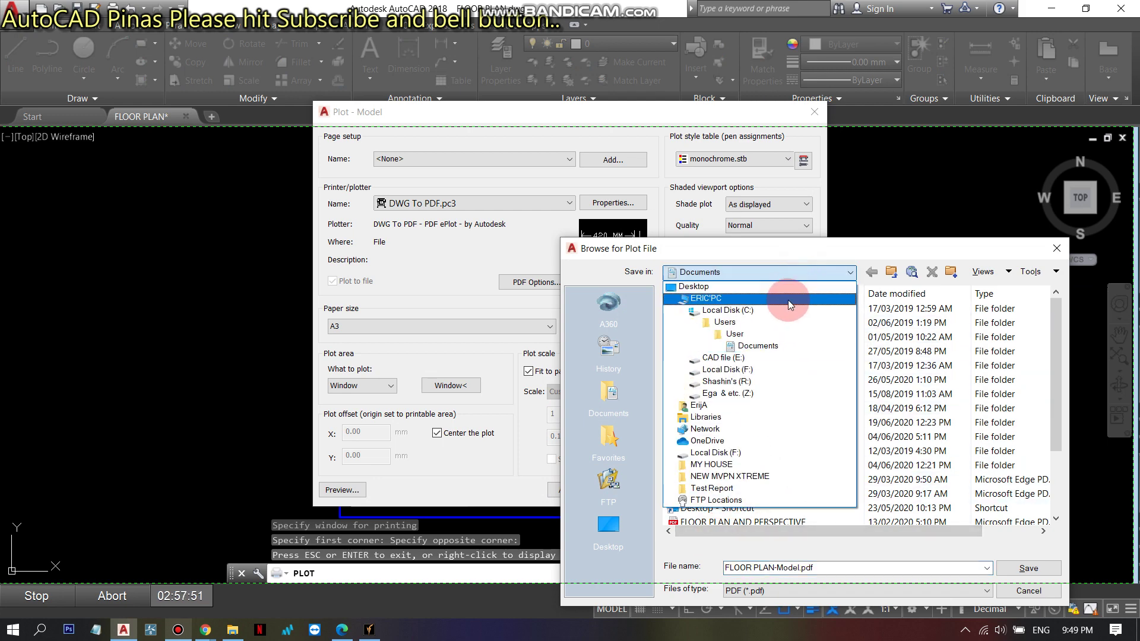
click(766, 287)
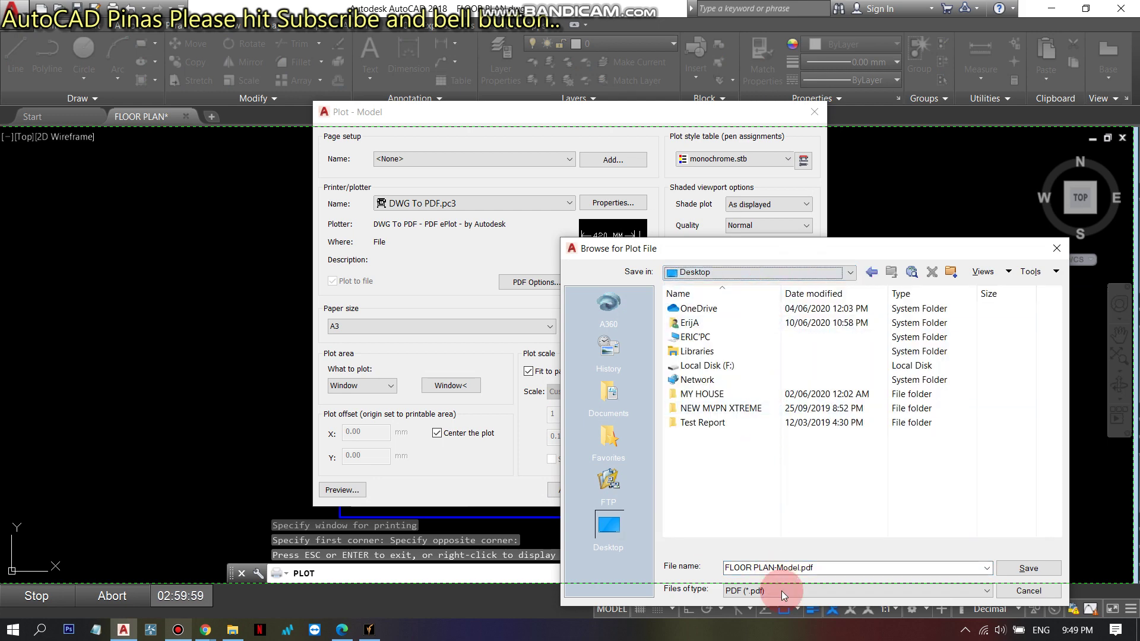
click(1017, 568)
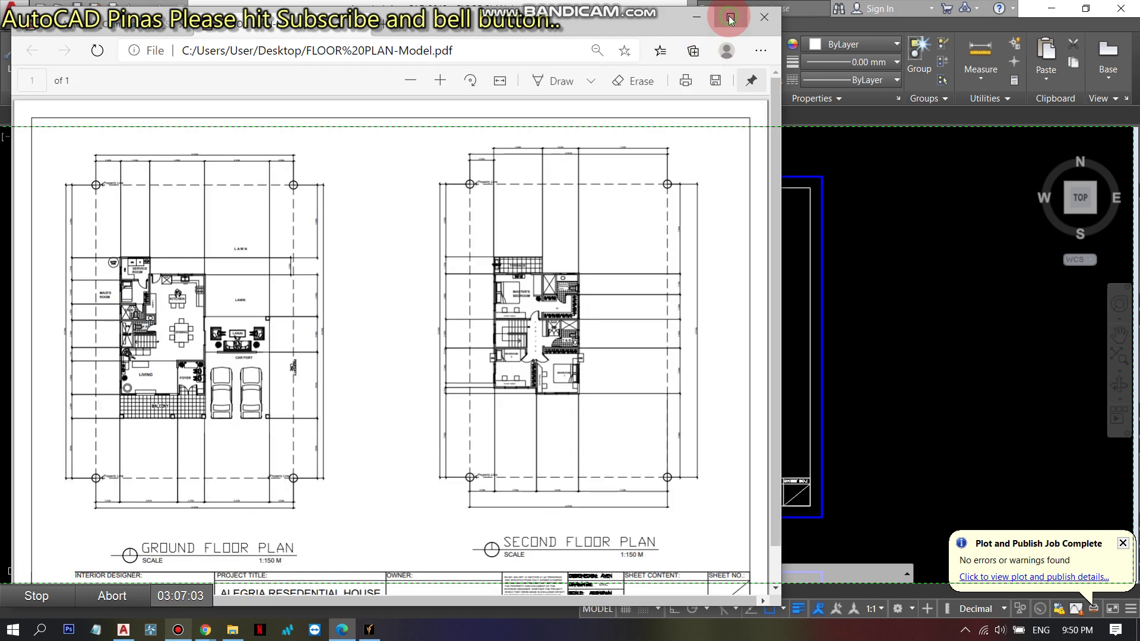
- Maximize the Edge window showing FLOOR PLAN-Model.pdf
click(728, 18)
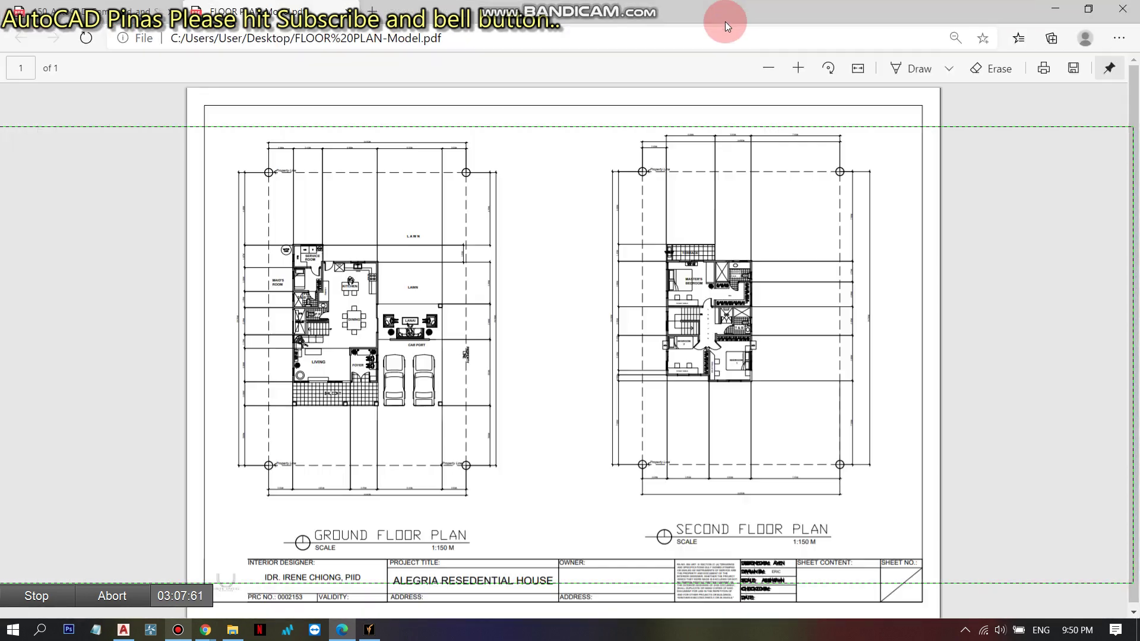